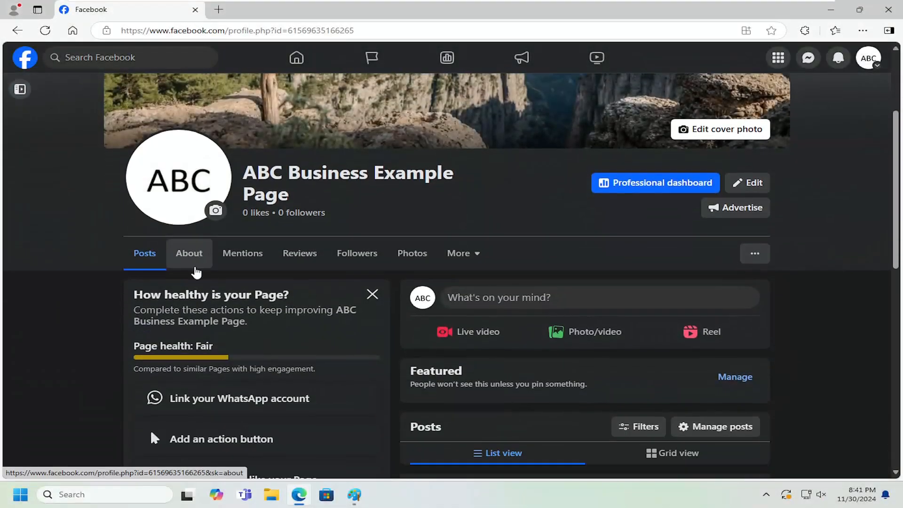
scroll(199, 259, "down", 2)
scroll(151, 301, "down", 2)
scroll(150, 318, "up", 1)
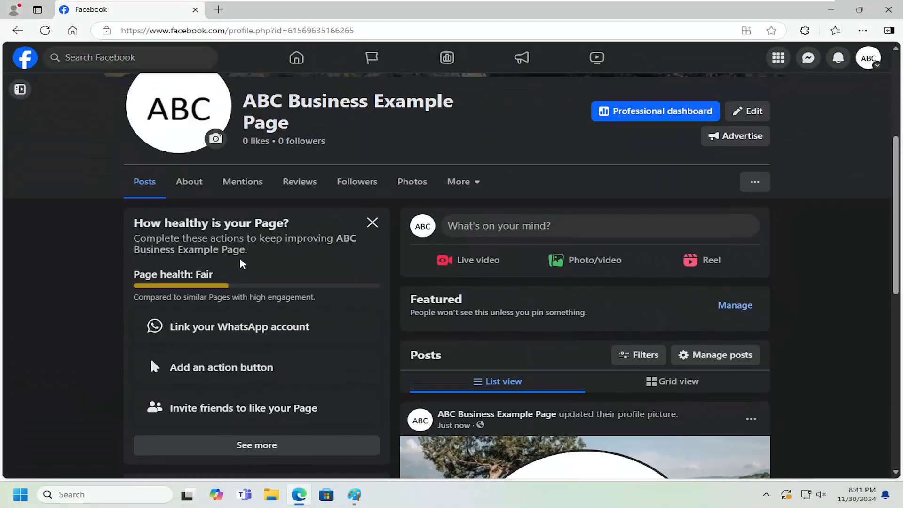
scroll(241, 263, "down", 2)
scroll(240, 263, "up", 2)
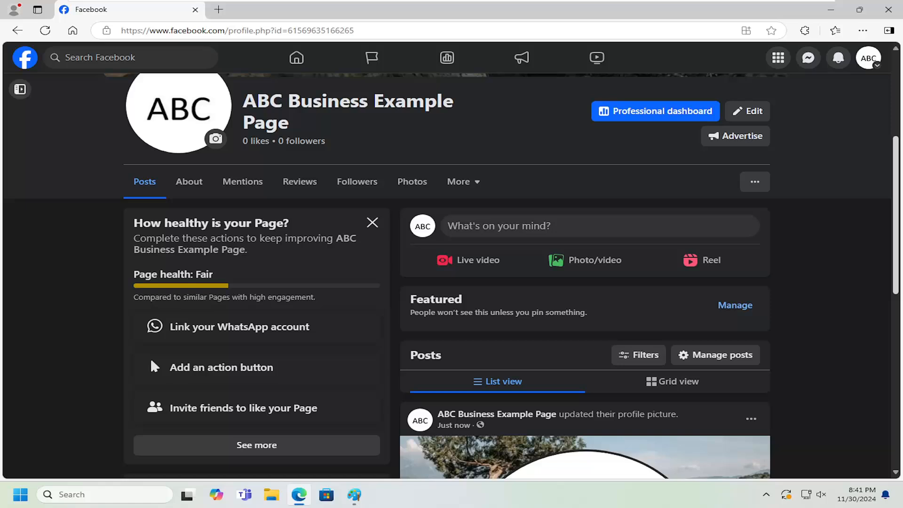
scroll(296, 299, "up", 1)
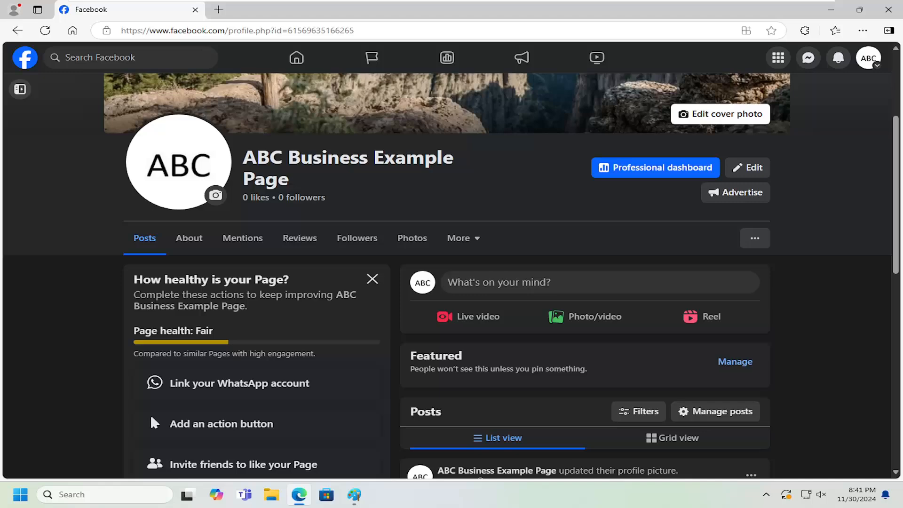
Toggle the Manage Page panel open and closed again on the business page
left_click(20, 89)
scroll(264, 350, "down", 5)
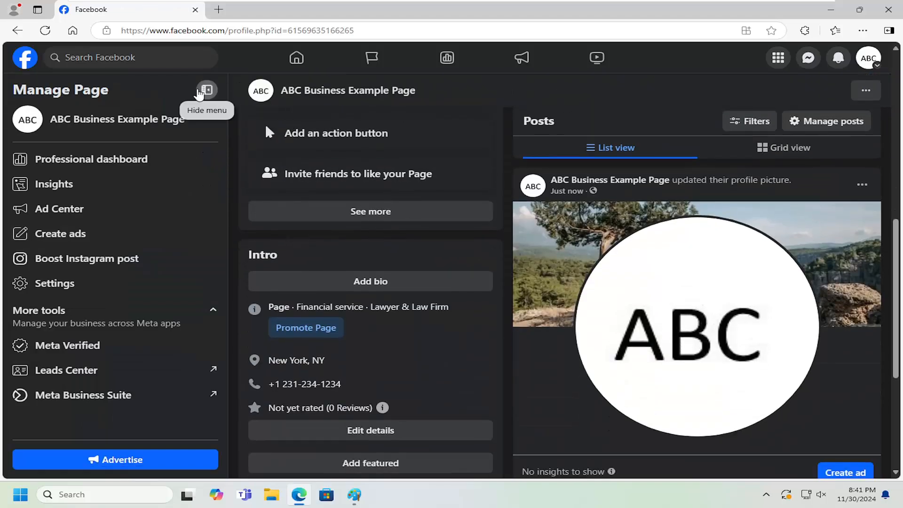
left_click(206, 89)
scroll(151, 275, "down", 1)
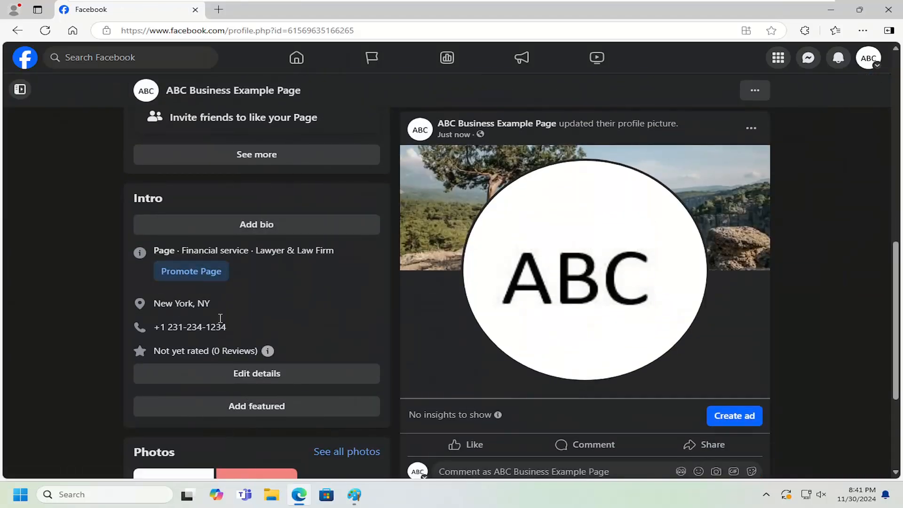
left_click(257, 224)
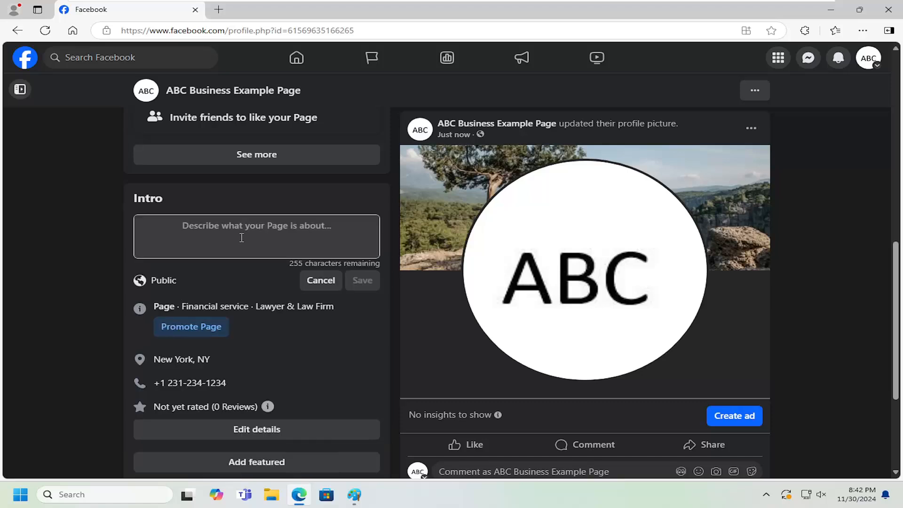